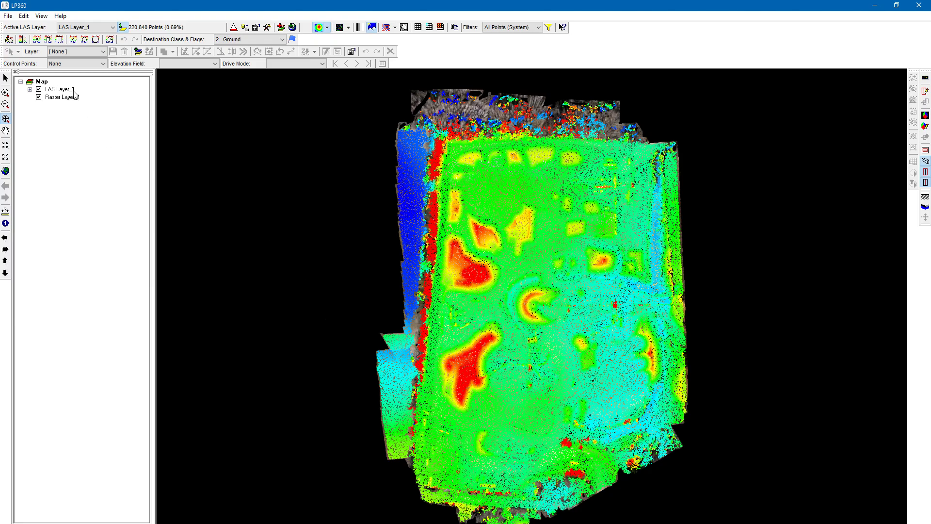
Open the LP360 Export Wizard for LAS Layer_1 from the Export LiDAR Data toolbar button
click(245, 28)
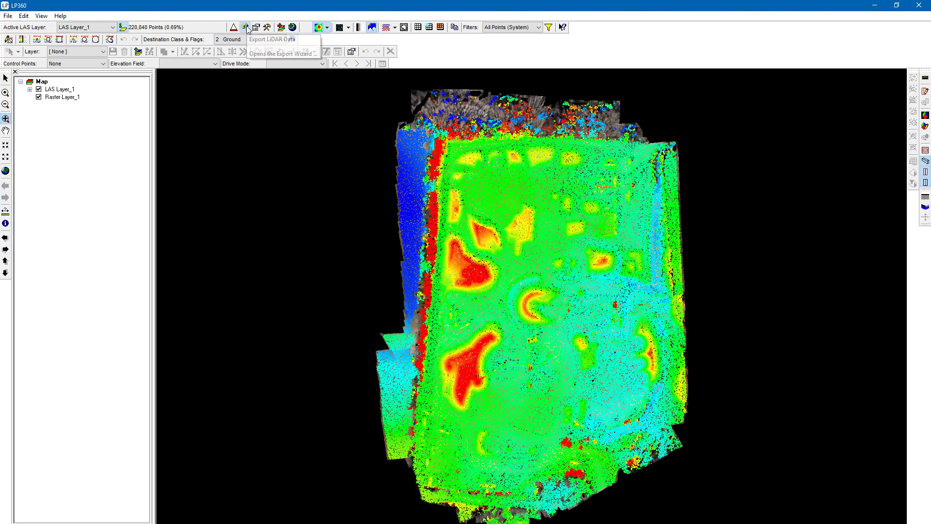
Export an Elevation Surface as Binary Raster with a 0.5 cell edge length
drag(151, 27, 500, 114)
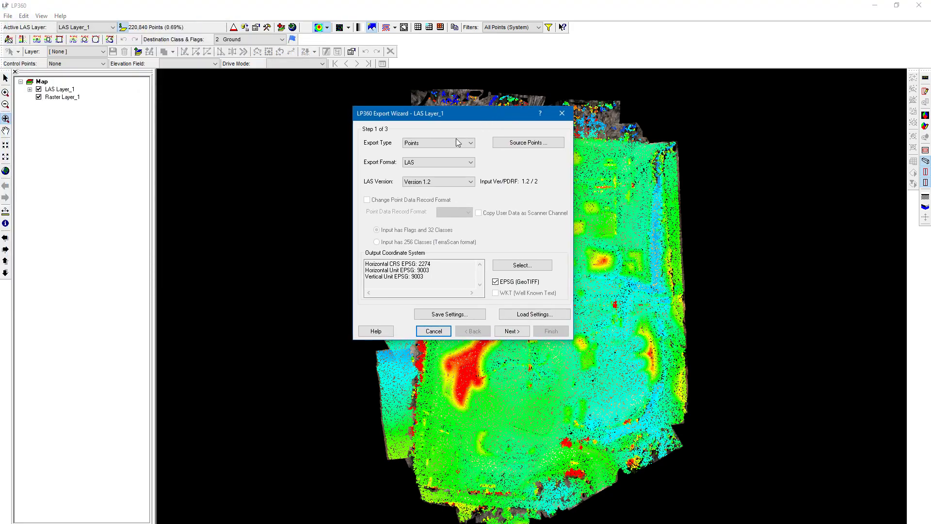
click(456, 143)
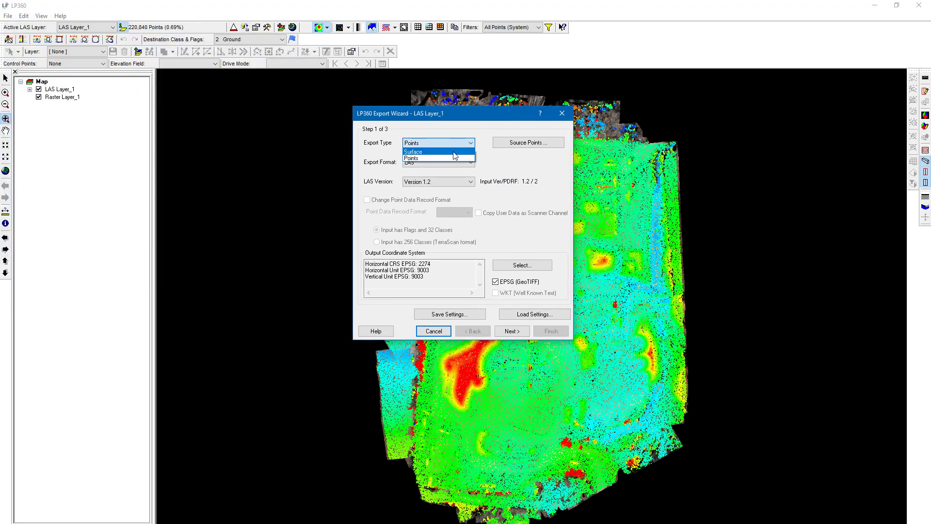
click(455, 152)
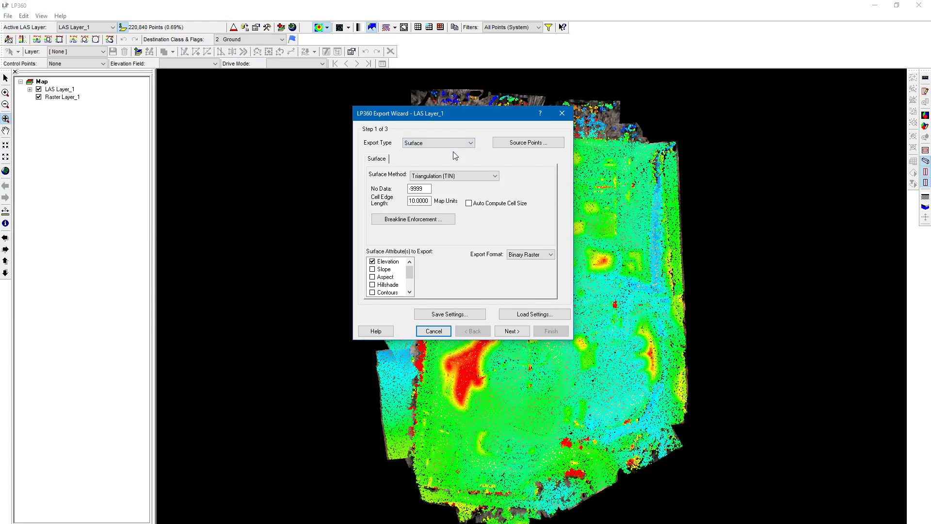
click(373, 262)
click(524, 256)
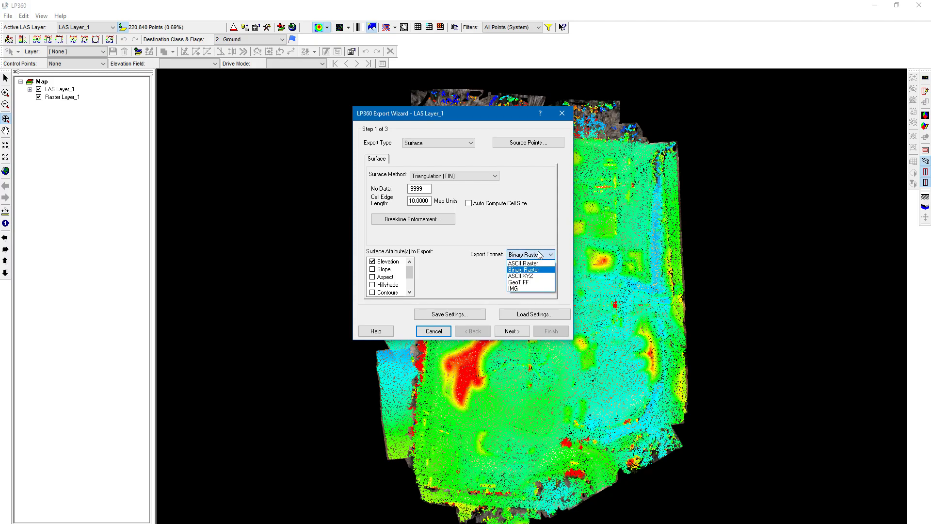
click(540, 255)
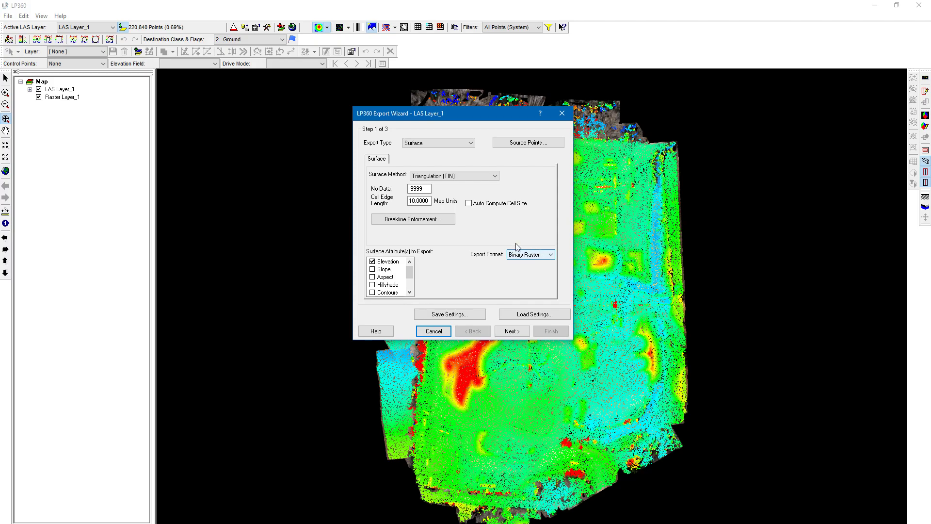
double_click(423, 201)
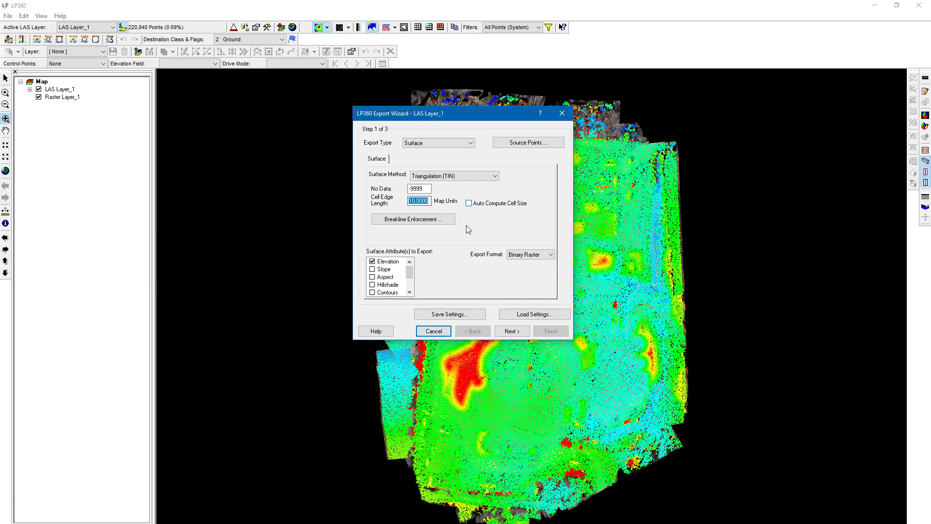
text(.)
text(5)
click(522, 143)
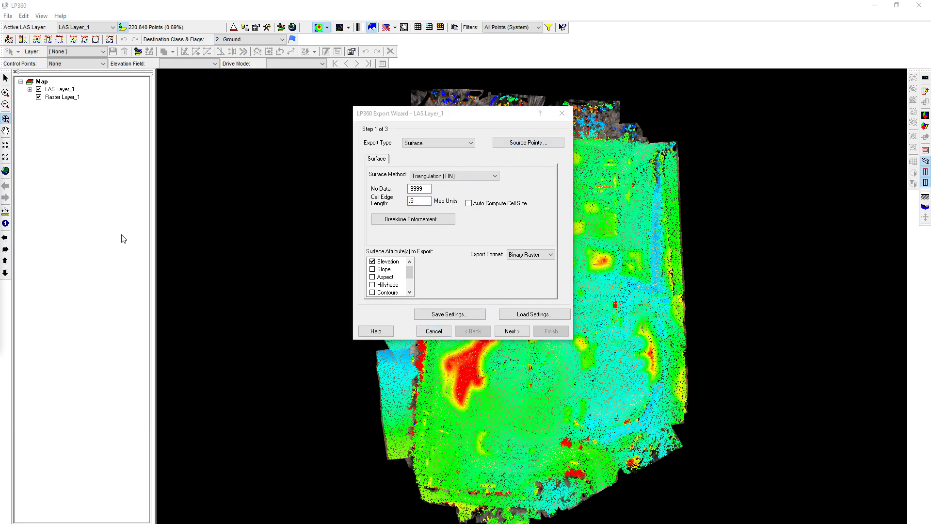
drag(29, 193, 495, 198)
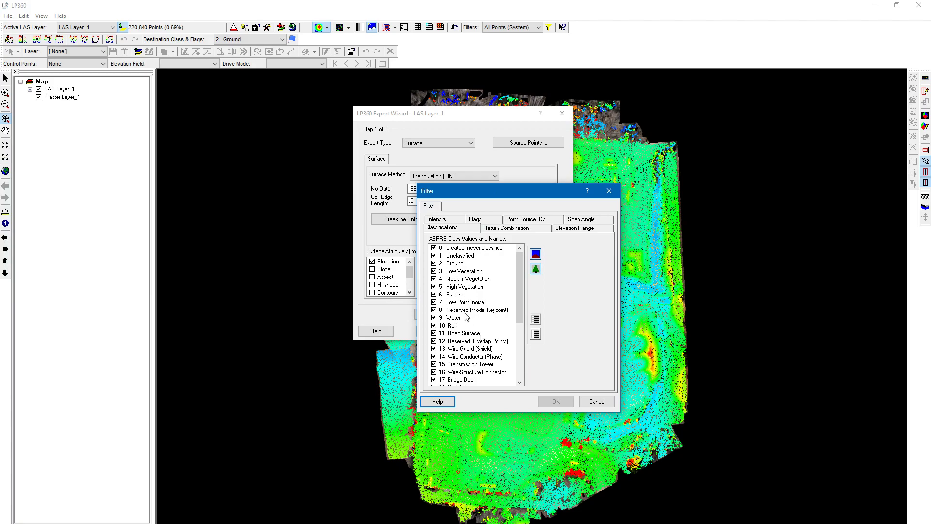
click(535, 335)
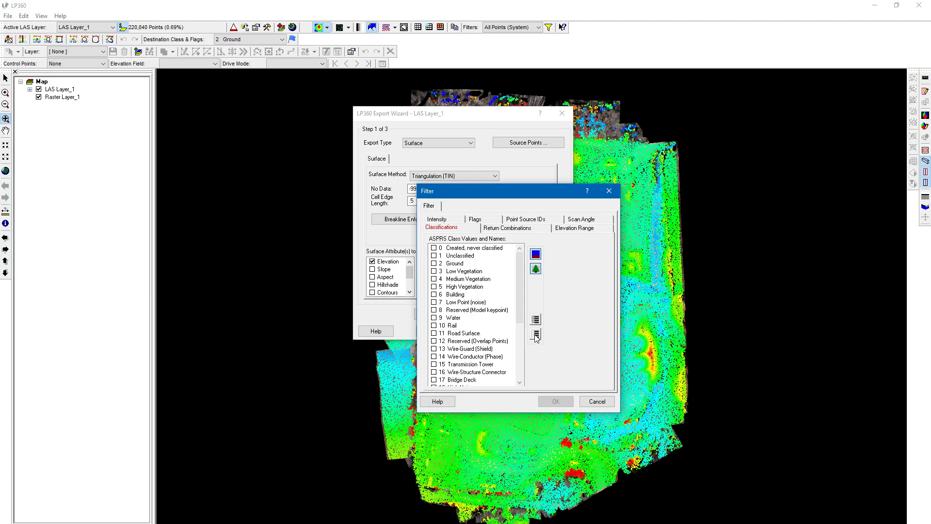
click(434, 262)
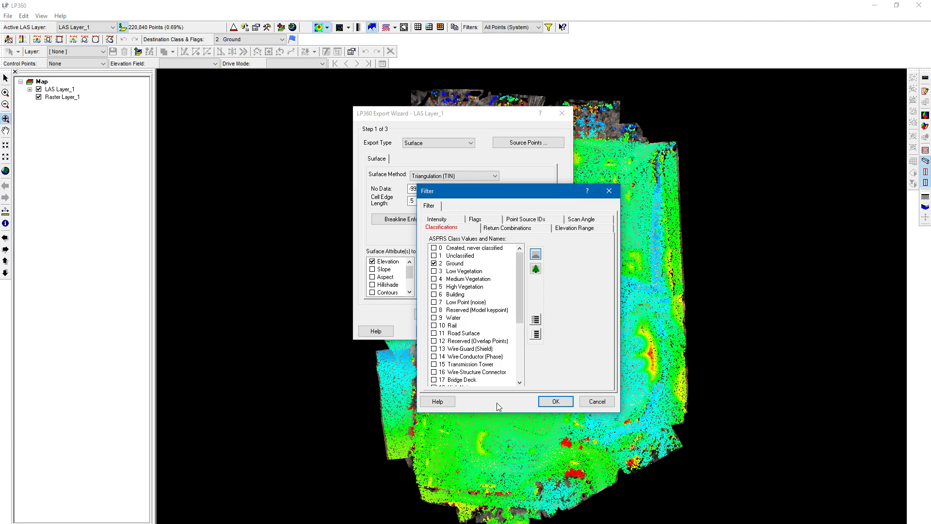
click(592, 406)
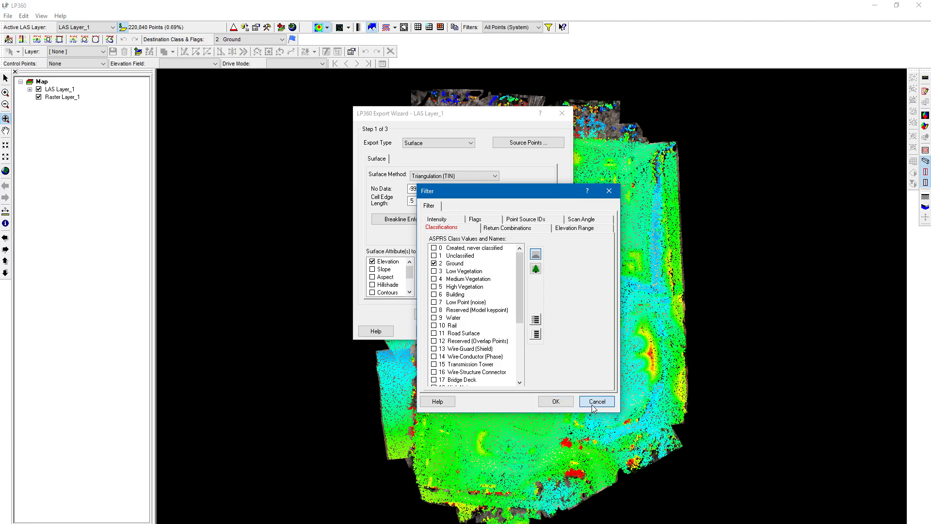
click(536, 319)
click(554, 401)
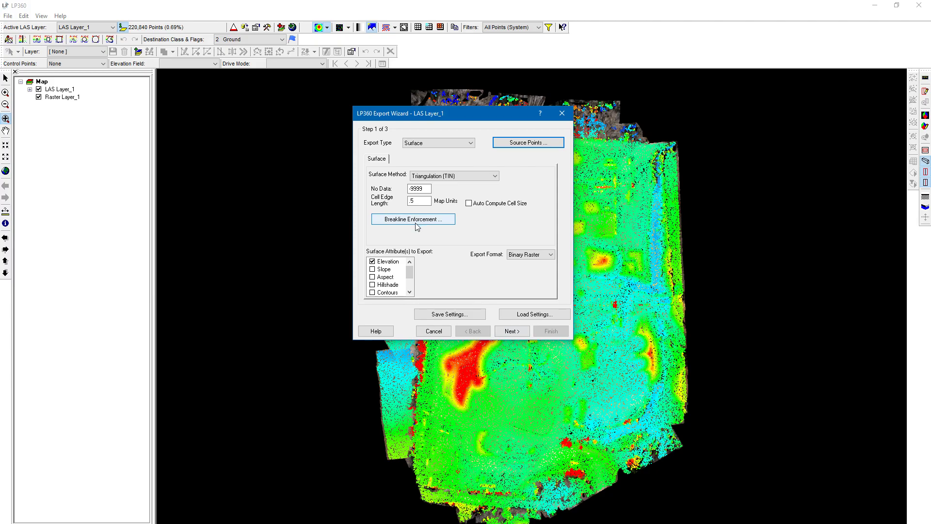
Advance to wizard step 2 and set Export Extent to Current Map Extent
click(509, 332)
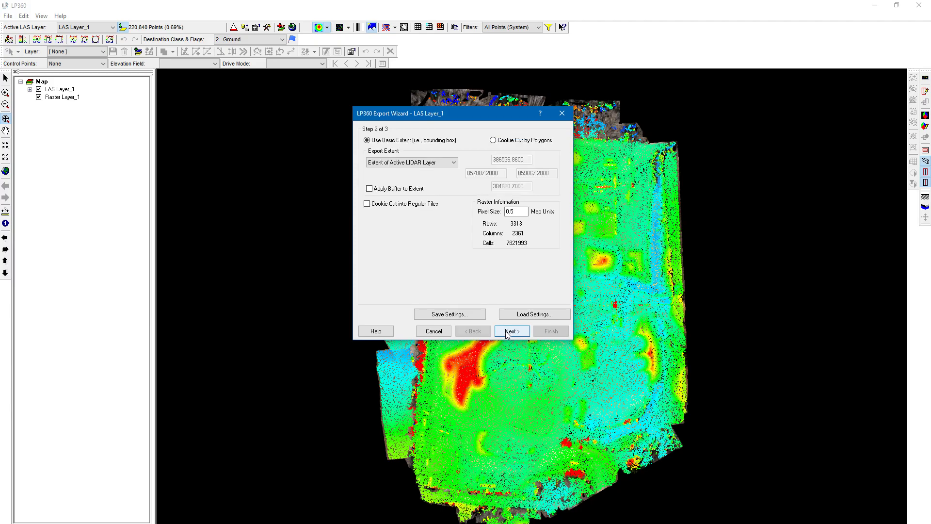
click(440, 165)
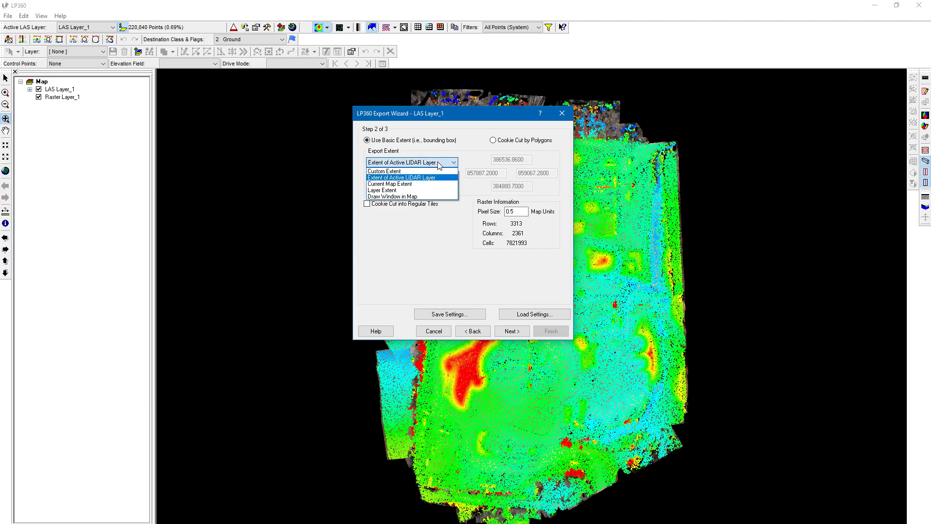
click(439, 171)
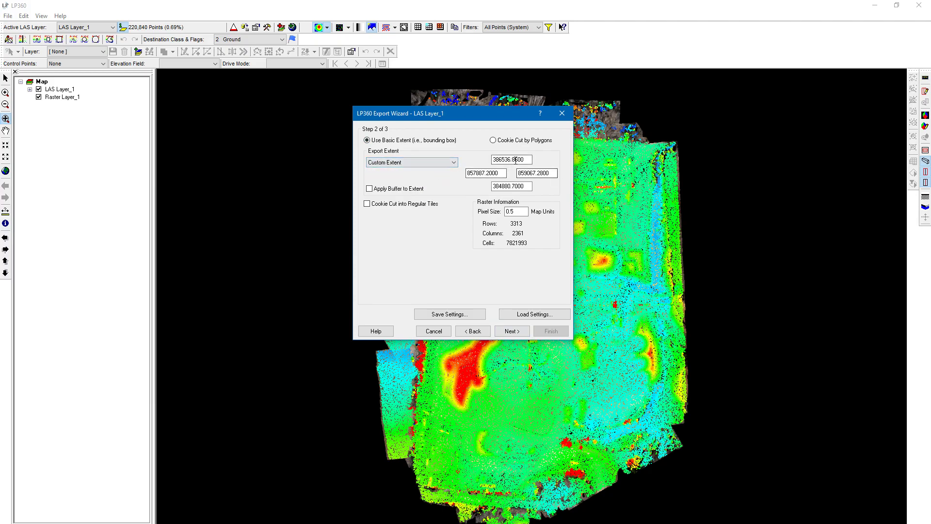
click(436, 162)
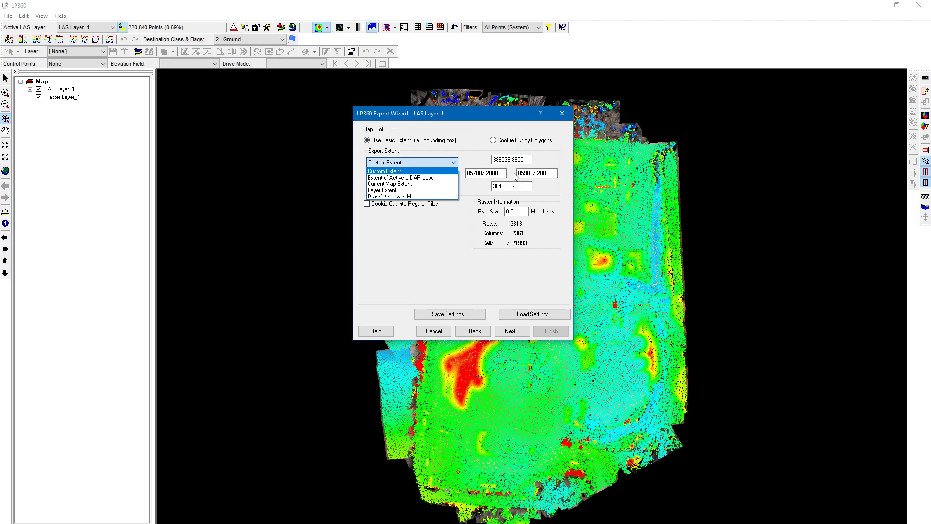
click(427, 162)
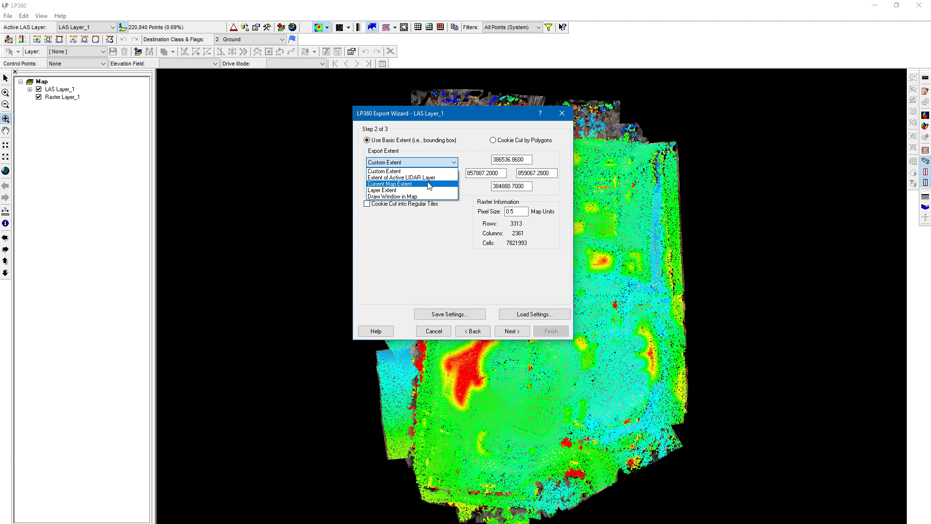
click(429, 184)
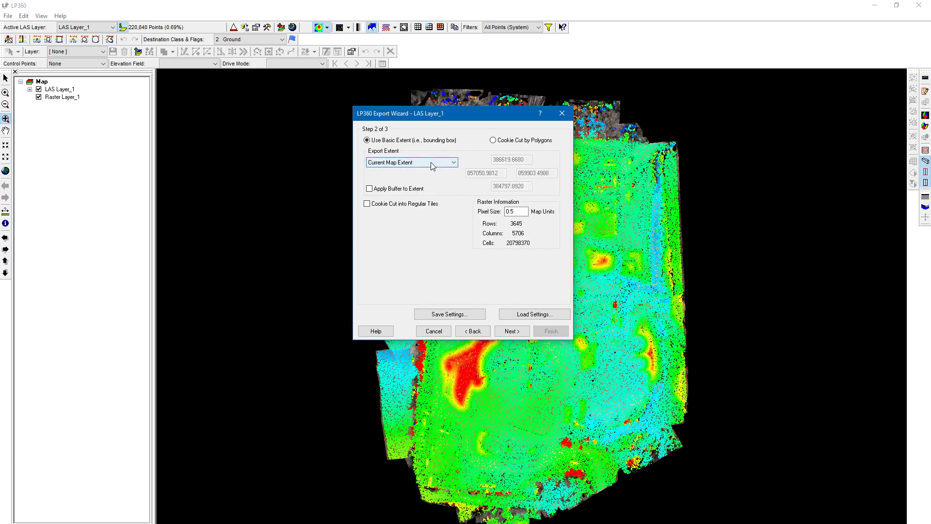
Change Export Extent to Extent of Active LIDAR Layer, keeping the 0.5 pixel size
drag(515, 117, 267, 161)
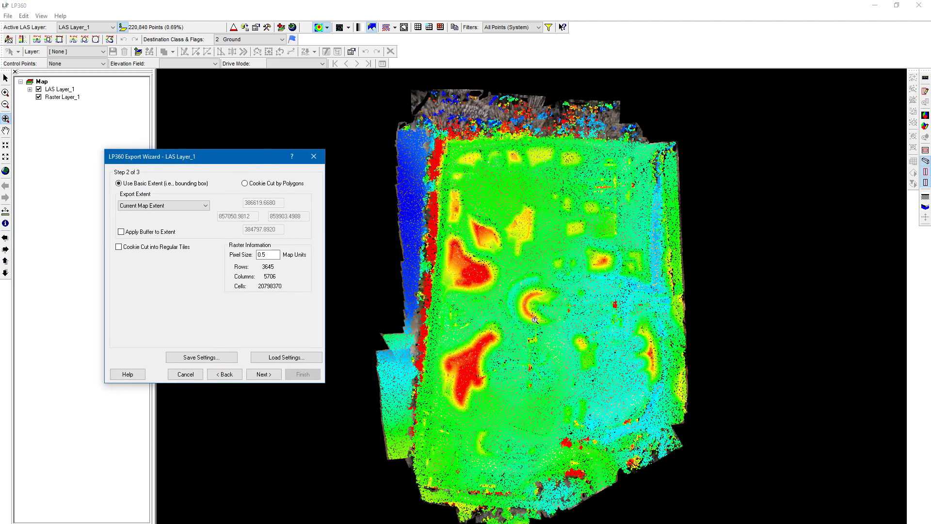
scroll(557, 447, up, 5)
scroll(556, 446, down, 1)
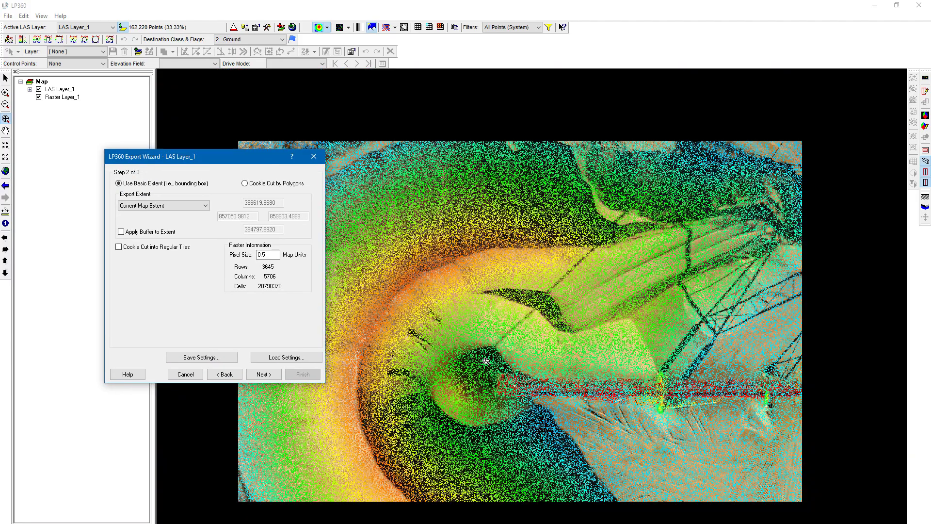
scroll(556, 447, down, 1)
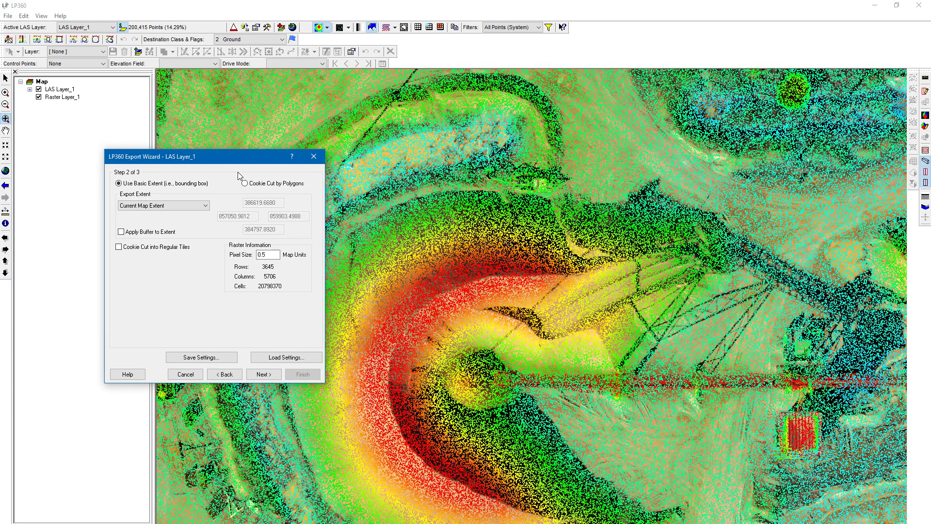
click(192, 207)
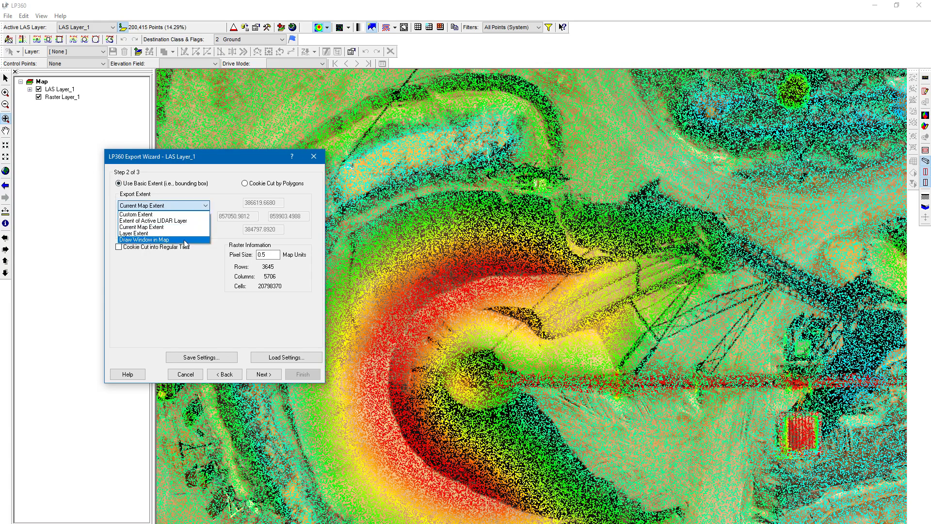
click(145, 240)
scroll(537, 320, down, 5)
scroll(439, 360, up, 3)
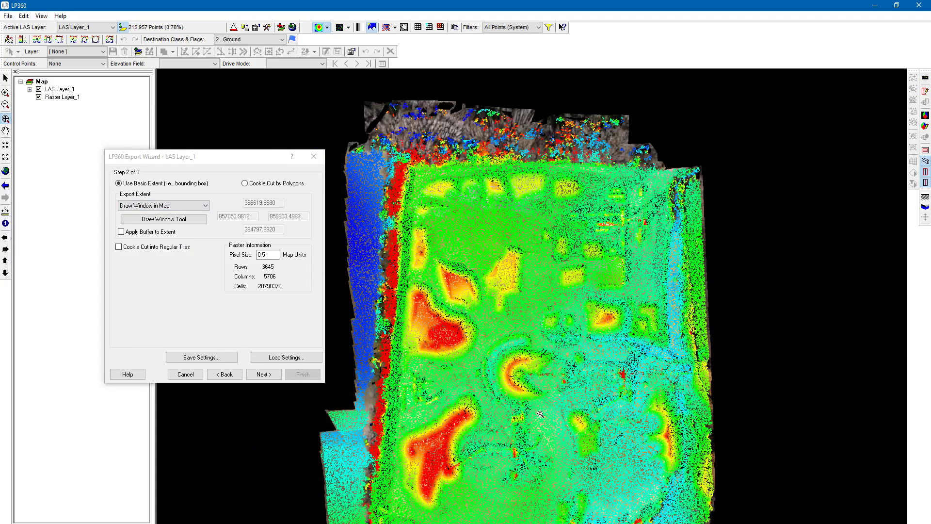
click(189, 207)
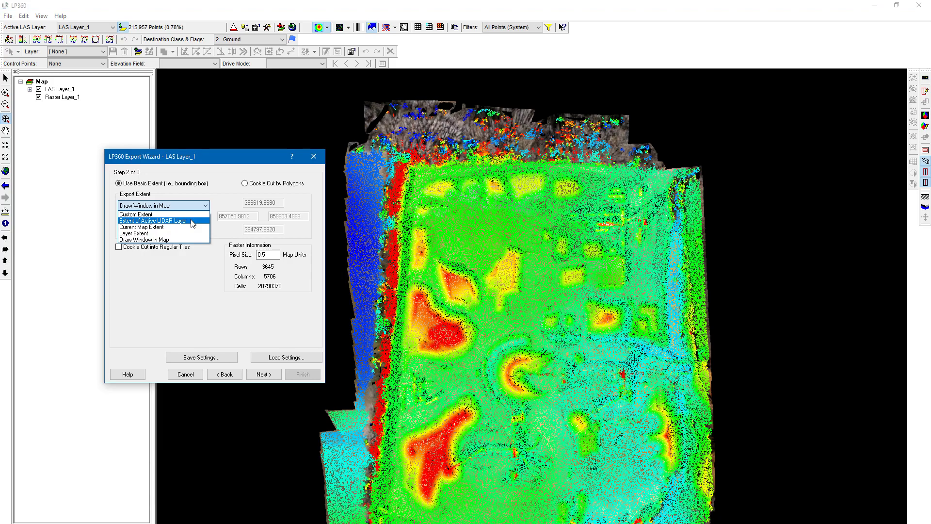
click(193, 222)
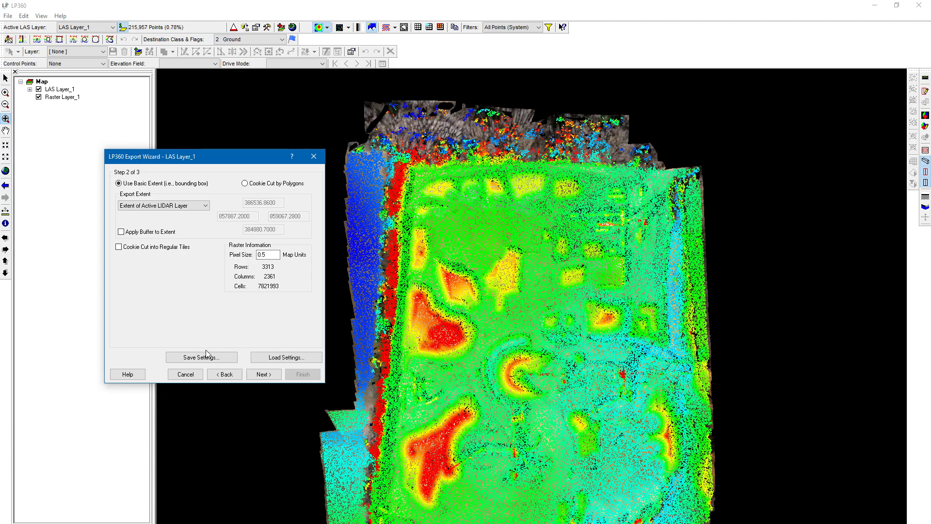
Name the output file DEM-Example.flt in the AJAX-2\DEM folder
click(262, 374)
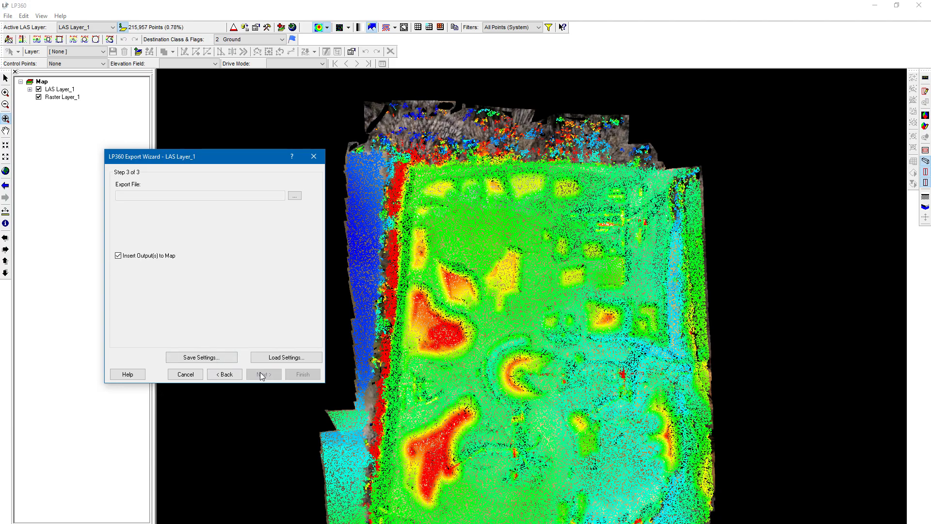
click(295, 195)
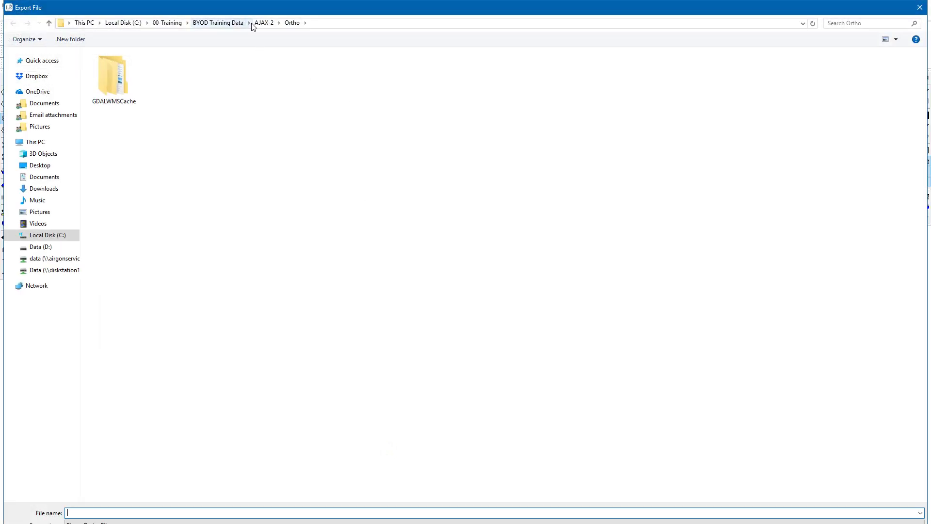
click(262, 23)
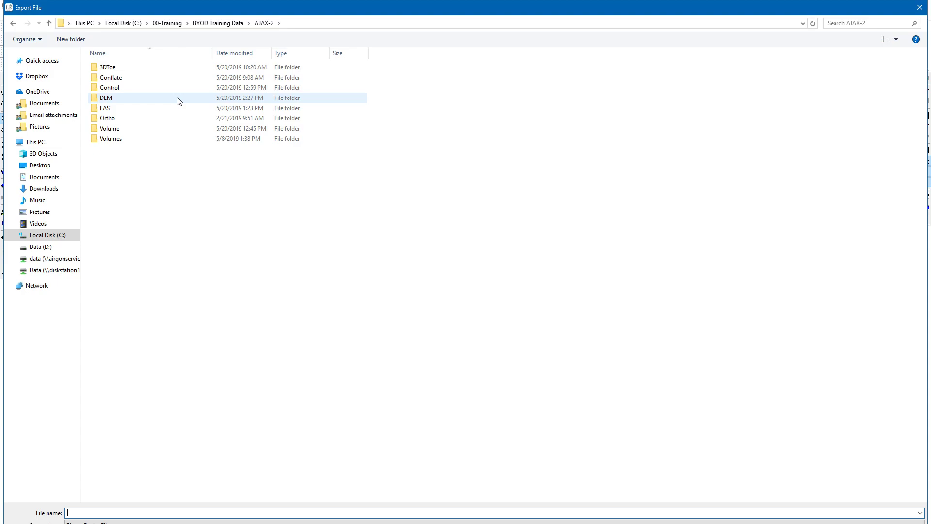
double_click(178, 101)
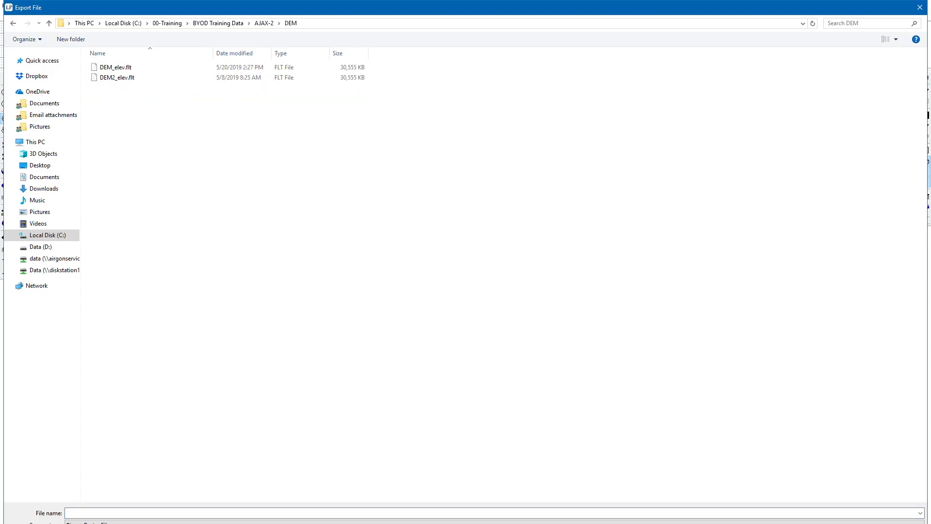
click(201, 516)
text(D)
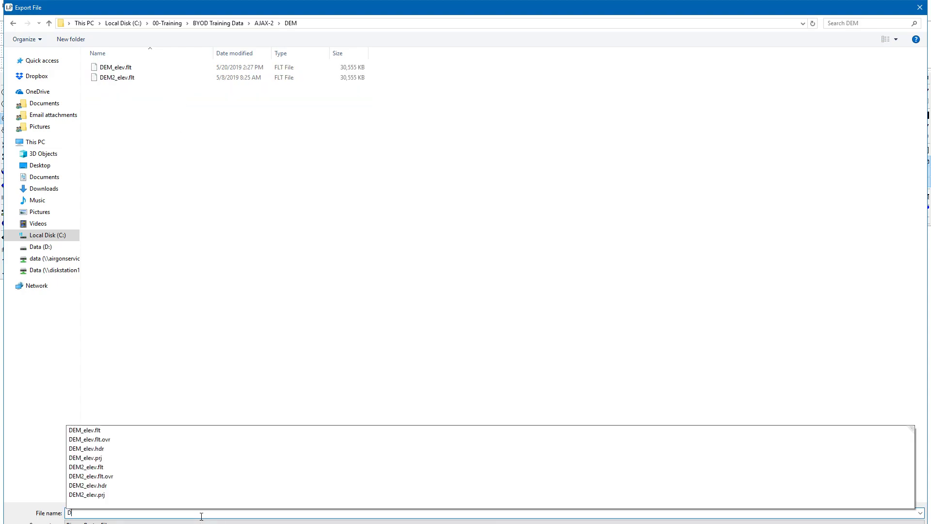
text(EM-)
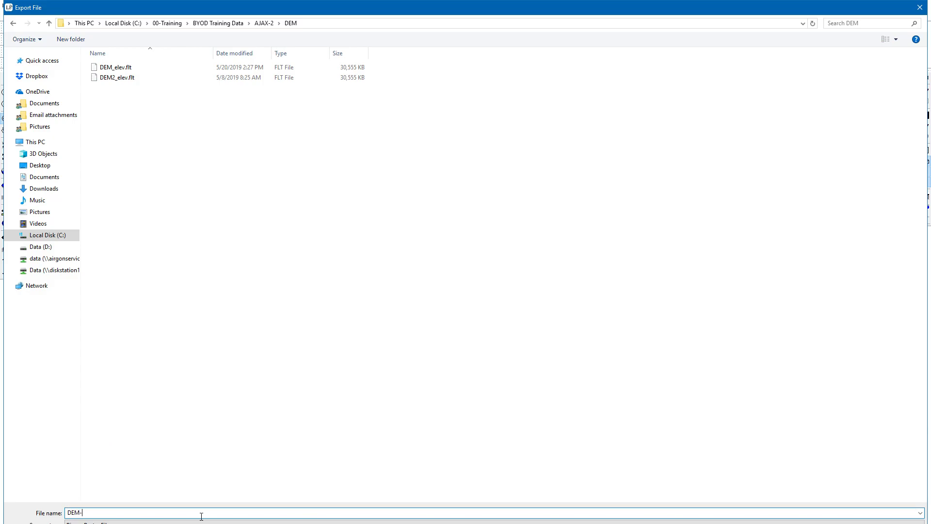
text(Example)
key(Return)
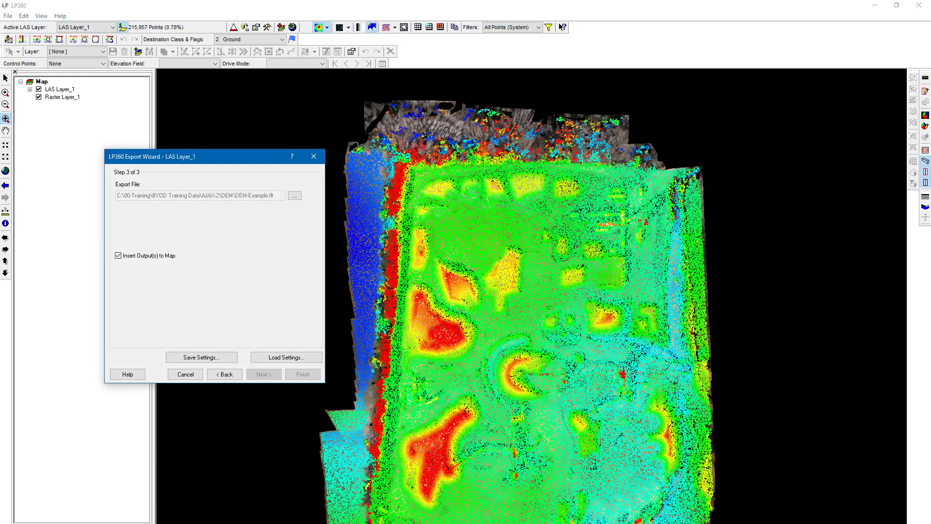
Run the elevation raster export and acknowledge the completion message
click(303, 374)
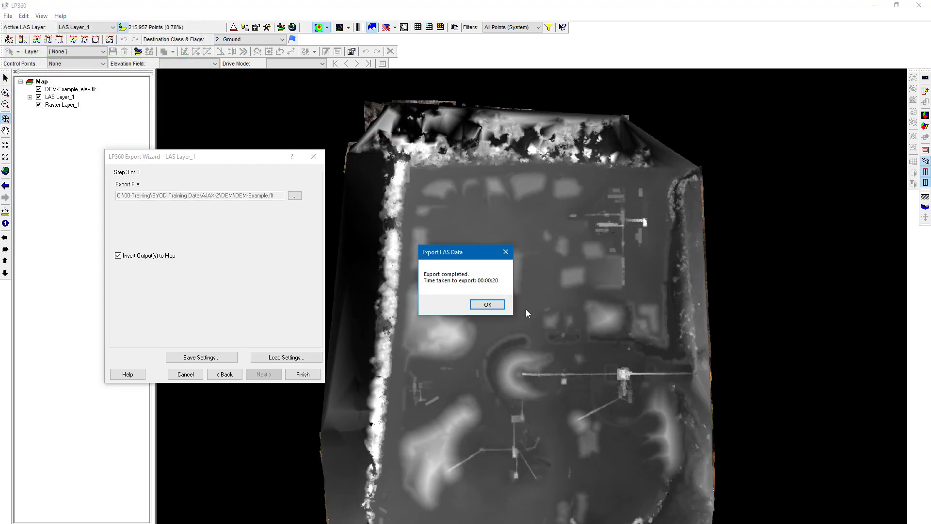
click(490, 305)
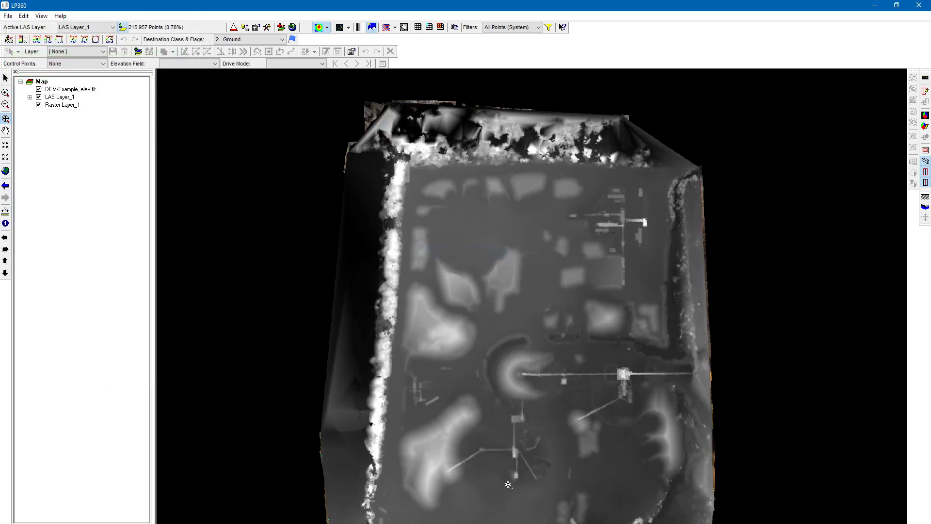
drag(488, 442, 454, 334)
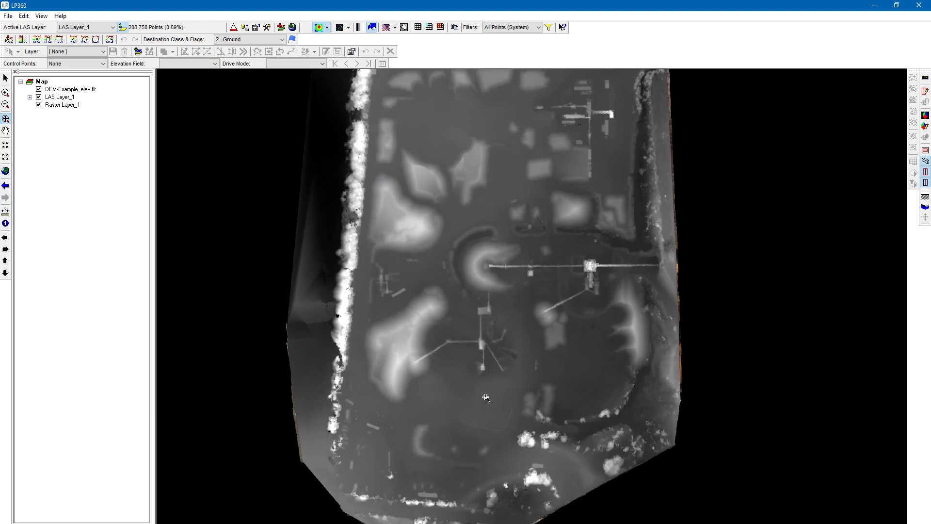
Remove the DEM-Example_elev.flt layer from the map
drag(468, 193, 441, 255)
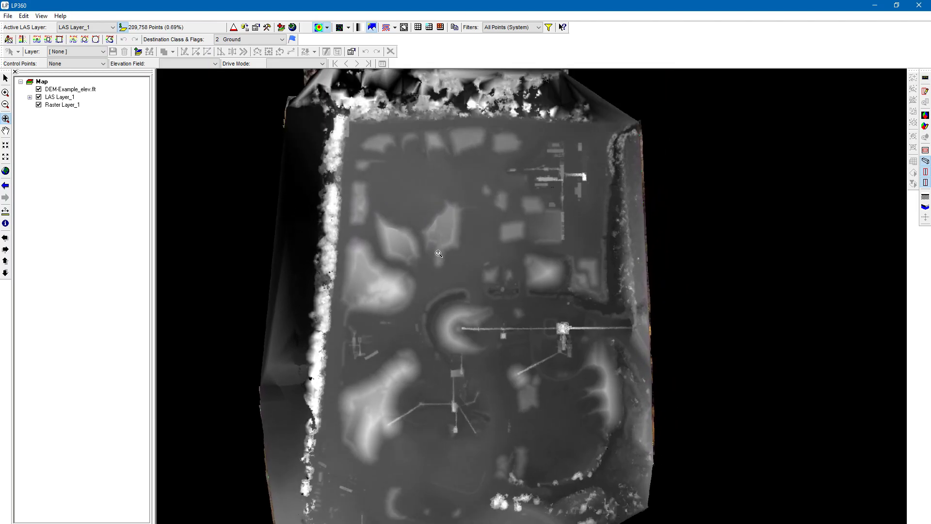
right_click(78, 89)
click(99, 93)
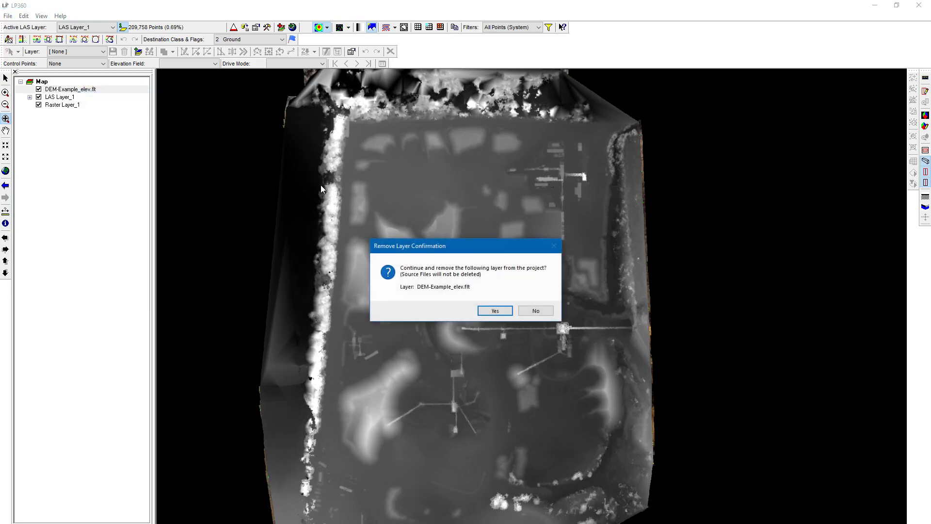
click(487, 313)
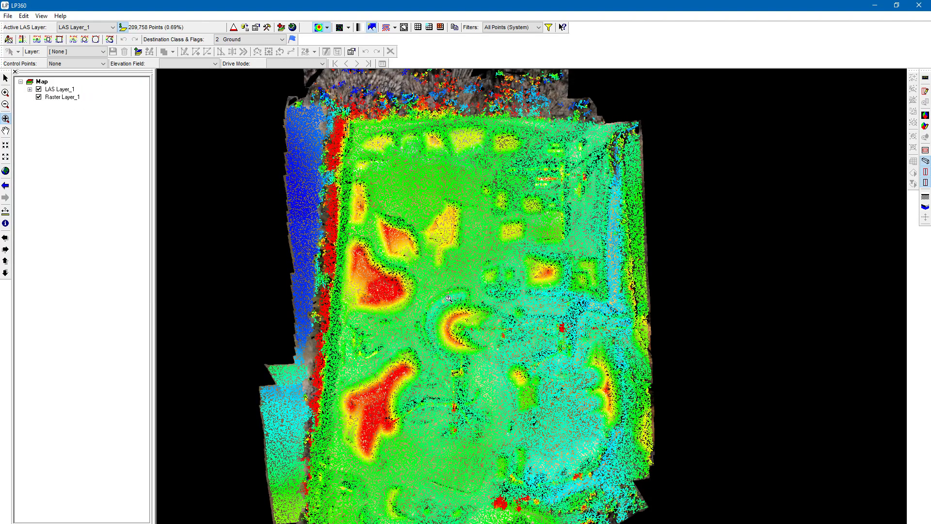
Add DEM-Example_elev.flt through the DEM to LAS tab of the Add Layer dialog
click(281, 29)
click(486, 217)
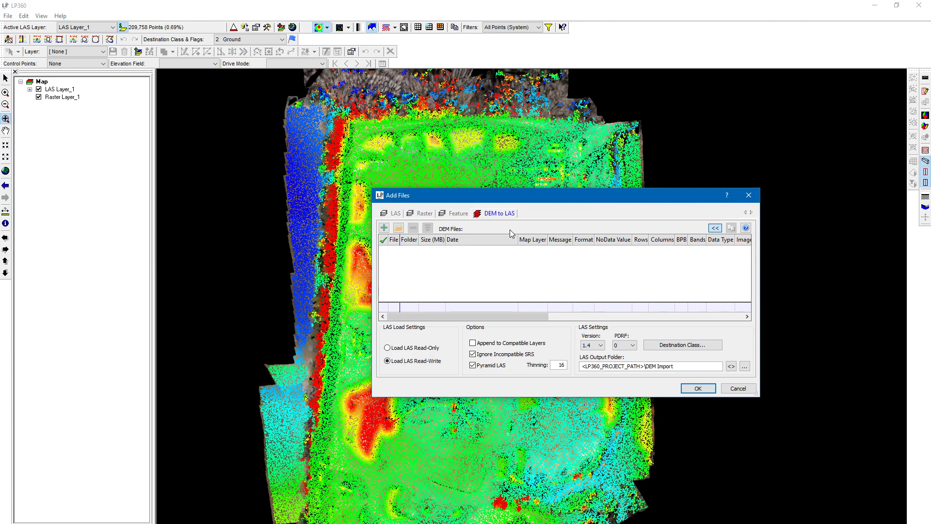
click(384, 229)
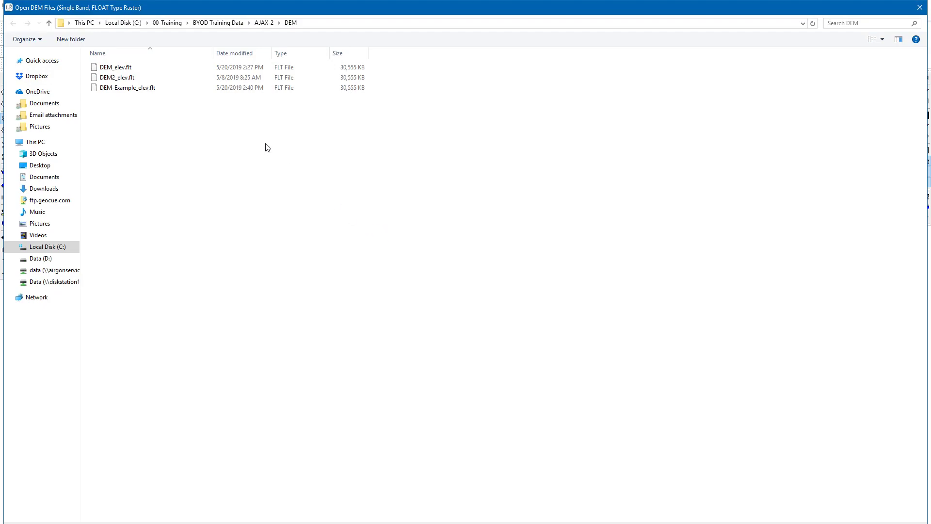
click(228, 91)
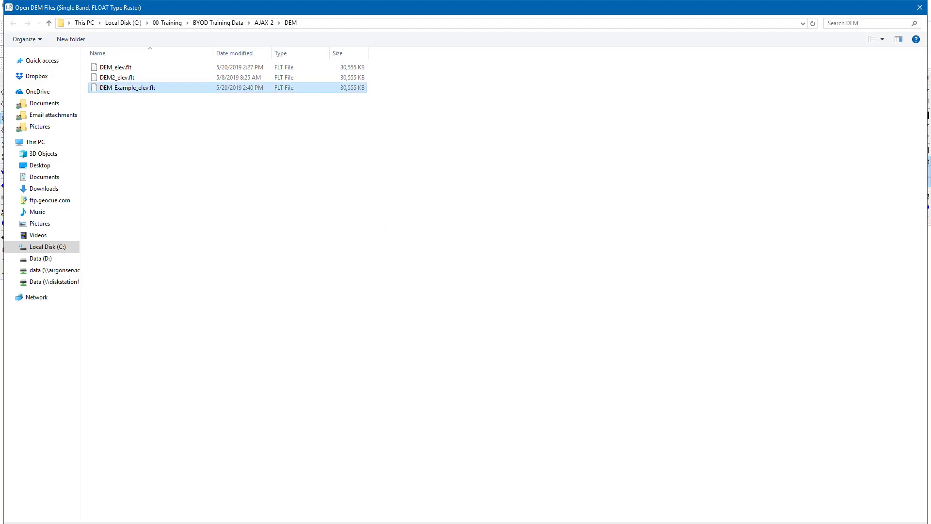
key(Return)
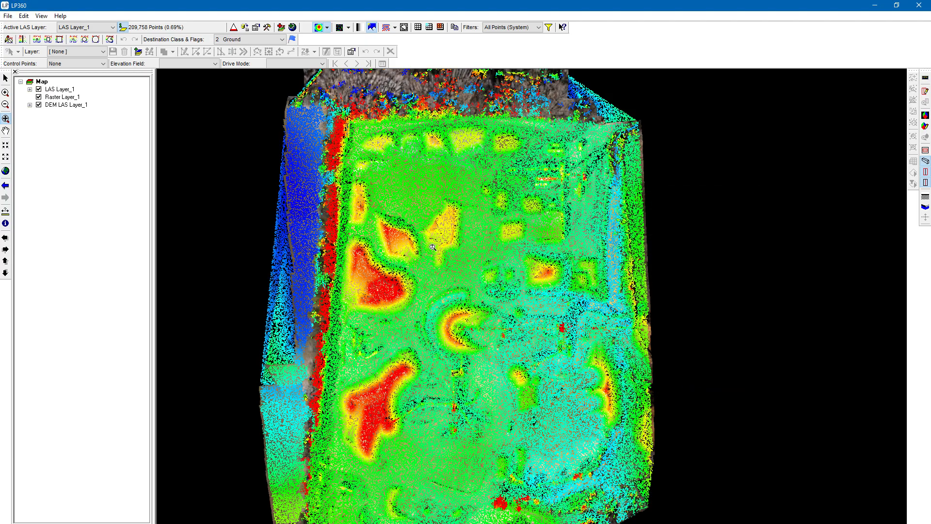
Hide LAS Layer_1 and move DEM LAS Layer_1 above Raster Layer_1
click(38, 90)
drag(57, 105, 61, 99)
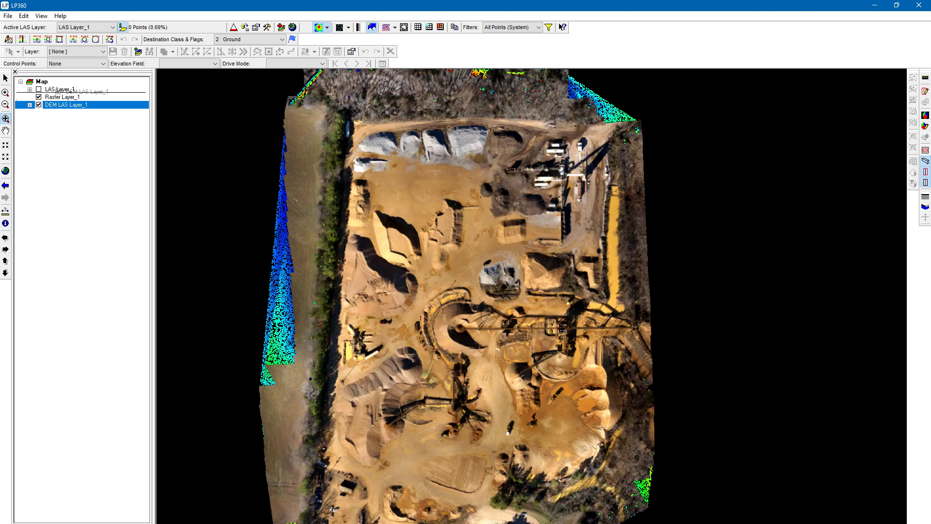